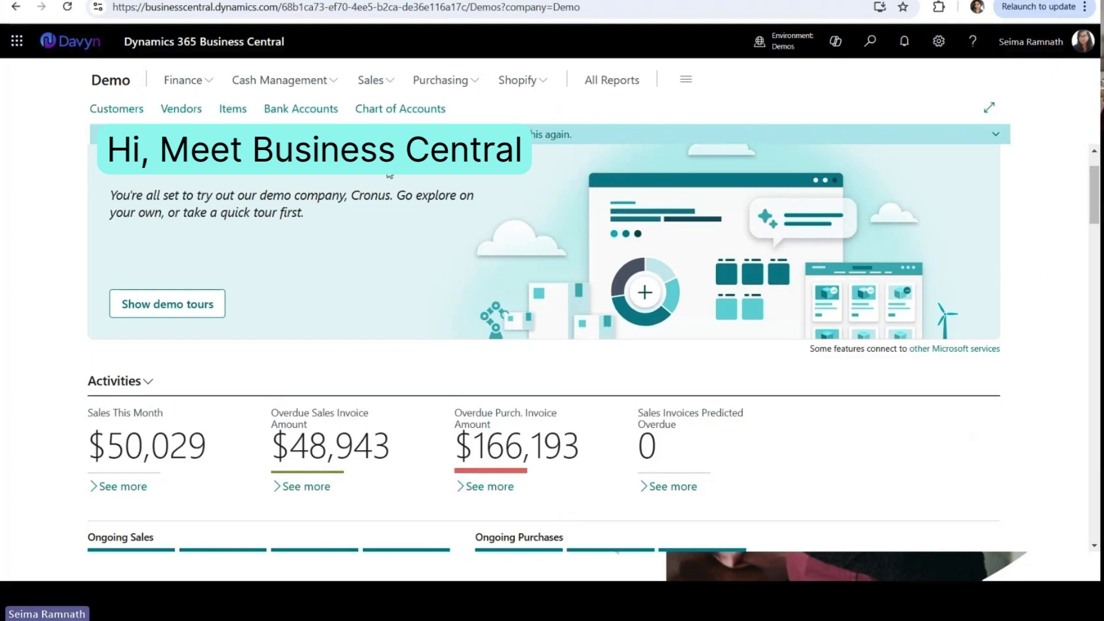
Scroll the home dashboard, open the Items list briefly and go back to the dashboard
{"action": "scroll", "coordinate": [389, 174], "scroll_direction": "down", "scroll_amount": 4}
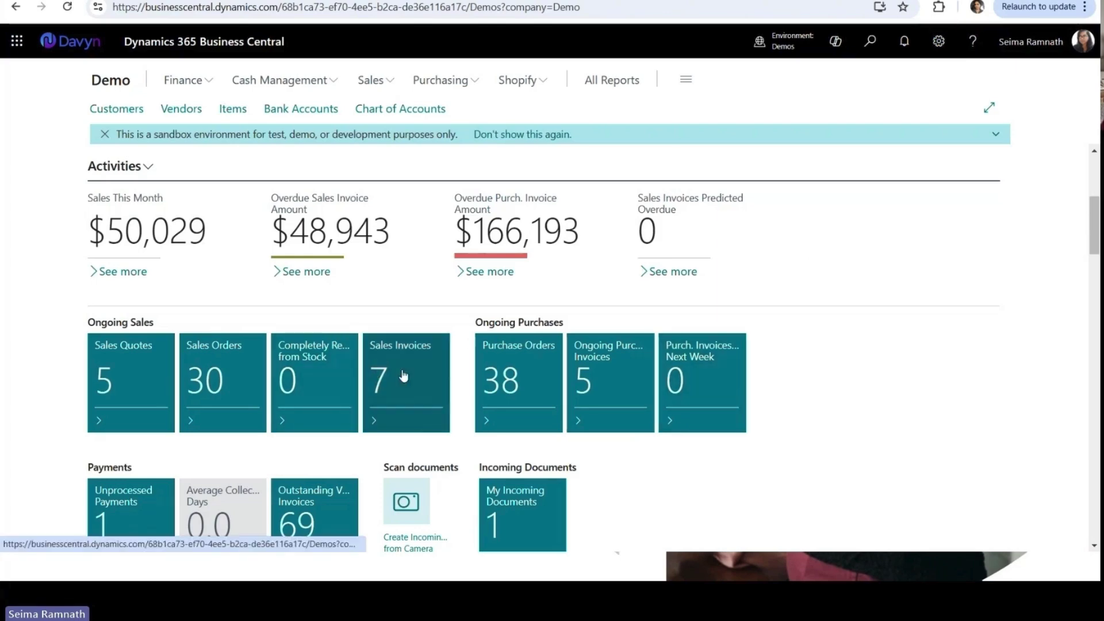
{"action": "scroll", "coordinate": [407, 387], "scroll_direction": "down", "scroll_amount": 4}
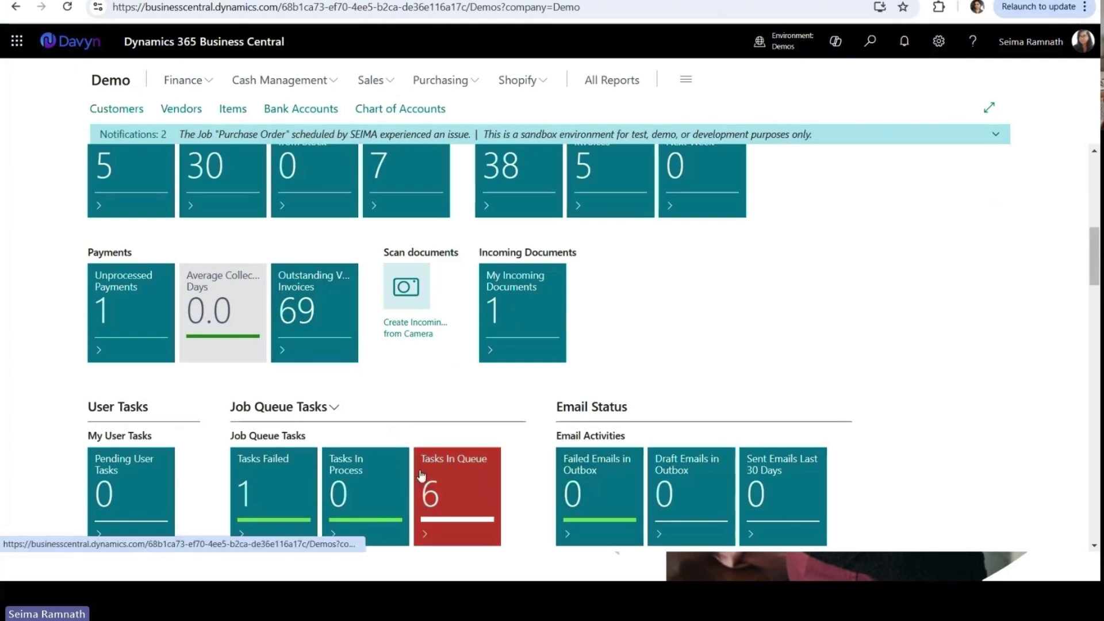
{"action": "scroll", "coordinate": [748, 397], "scroll_direction": "up", "scroll_amount": 7}
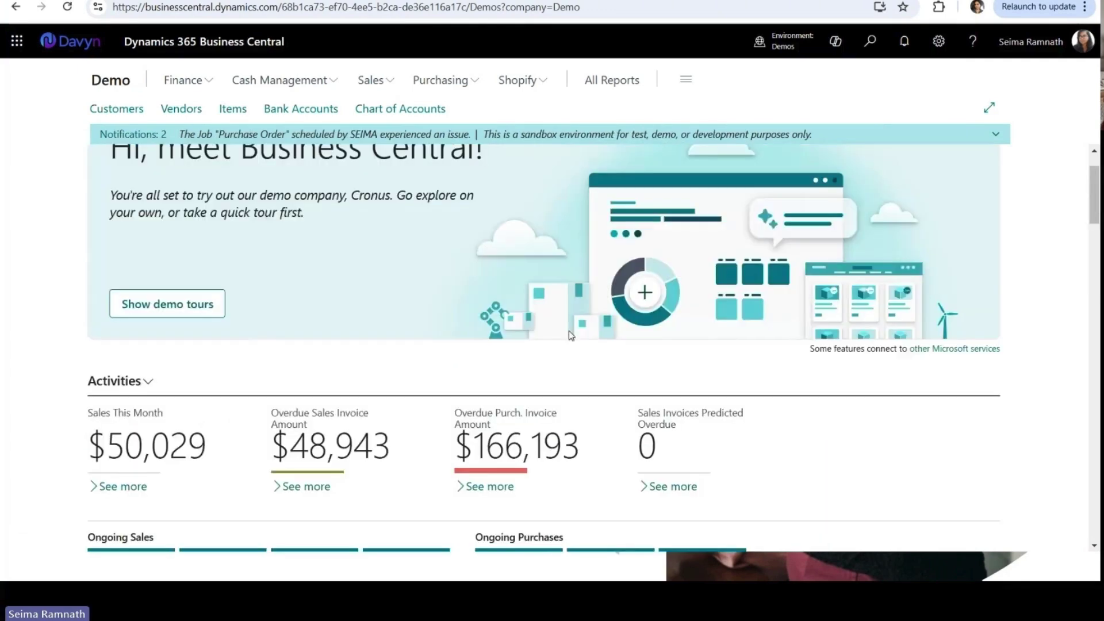
{"action": "left_click", "coordinate": [224, 110]}
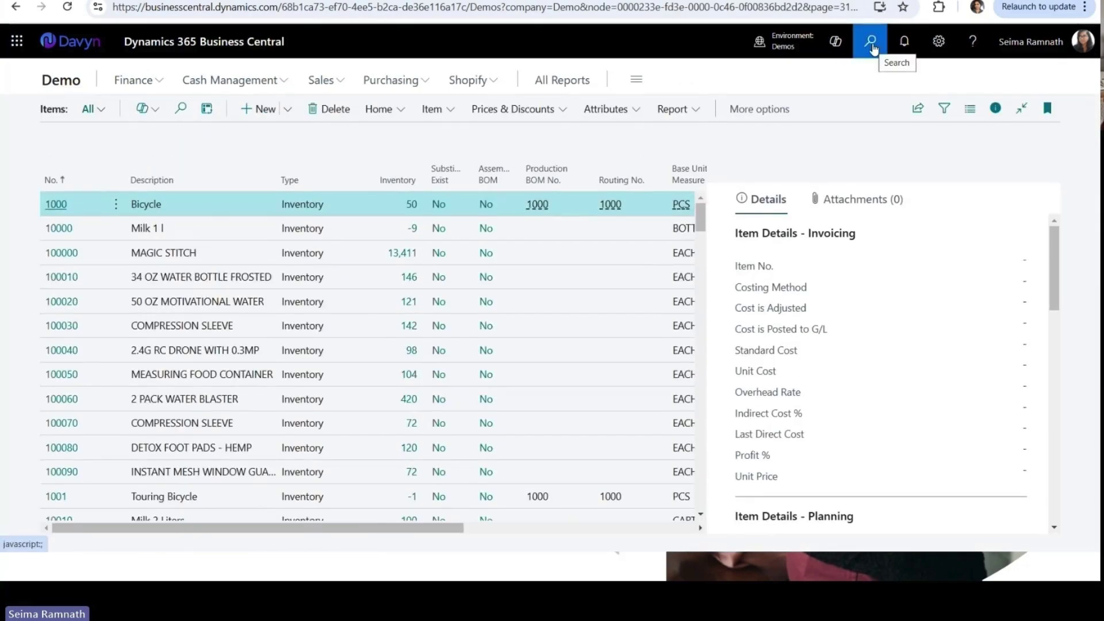
{"action": "key", "text": "alt+Left"}
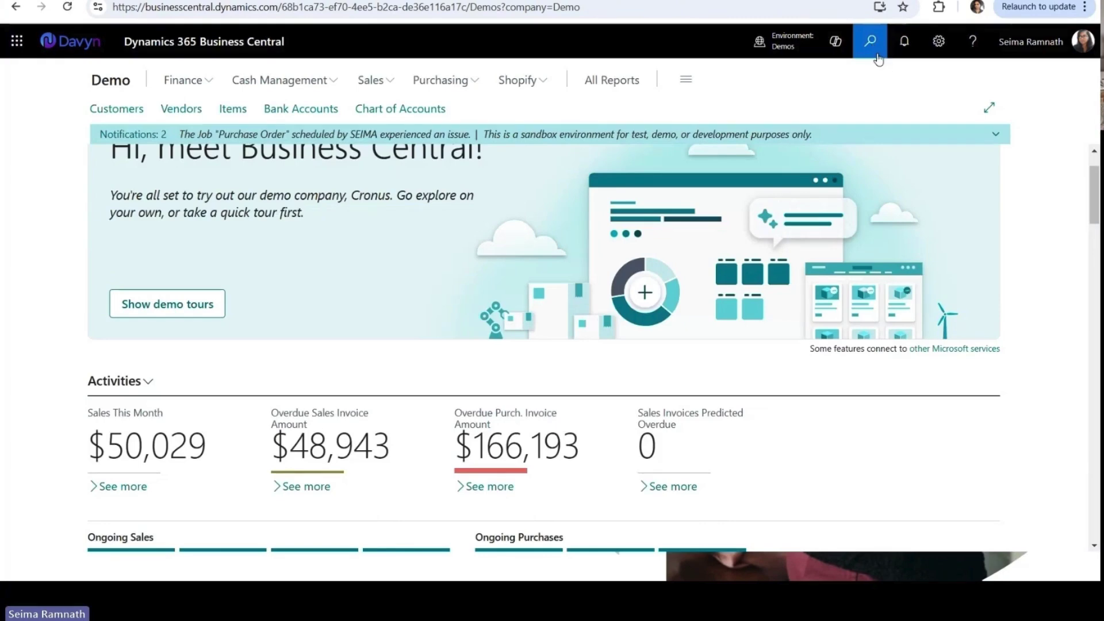
Search for 'retail ite' and open the Retail Item List
{"action": "left_click", "coordinate": [877, 56]}
{"action": "type", "text": "retail i"}
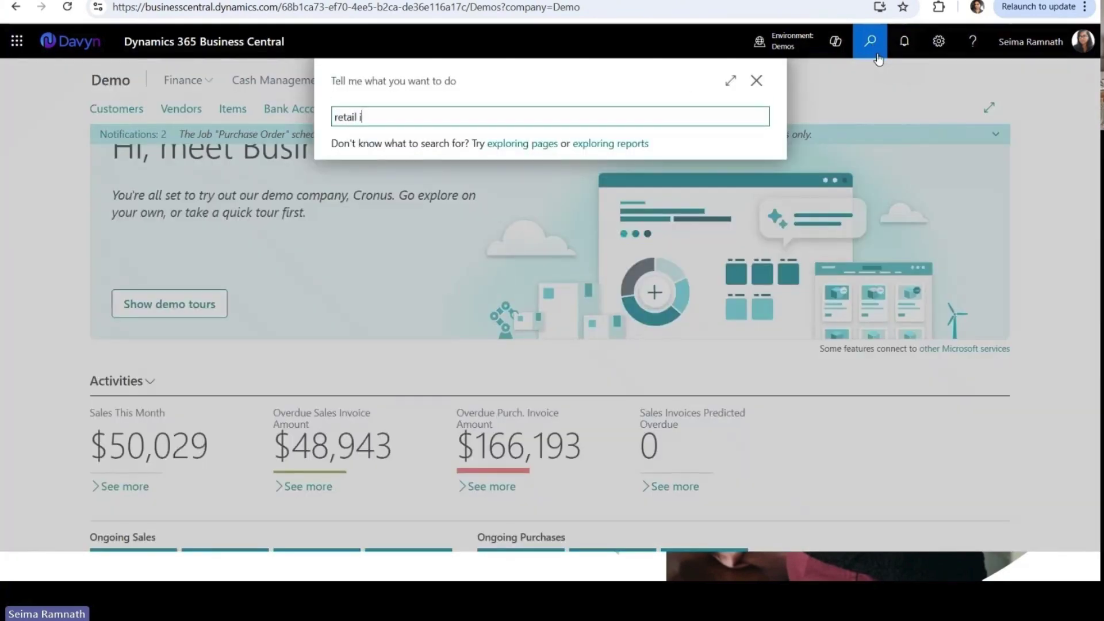
{"action": "type", "text": "te"}
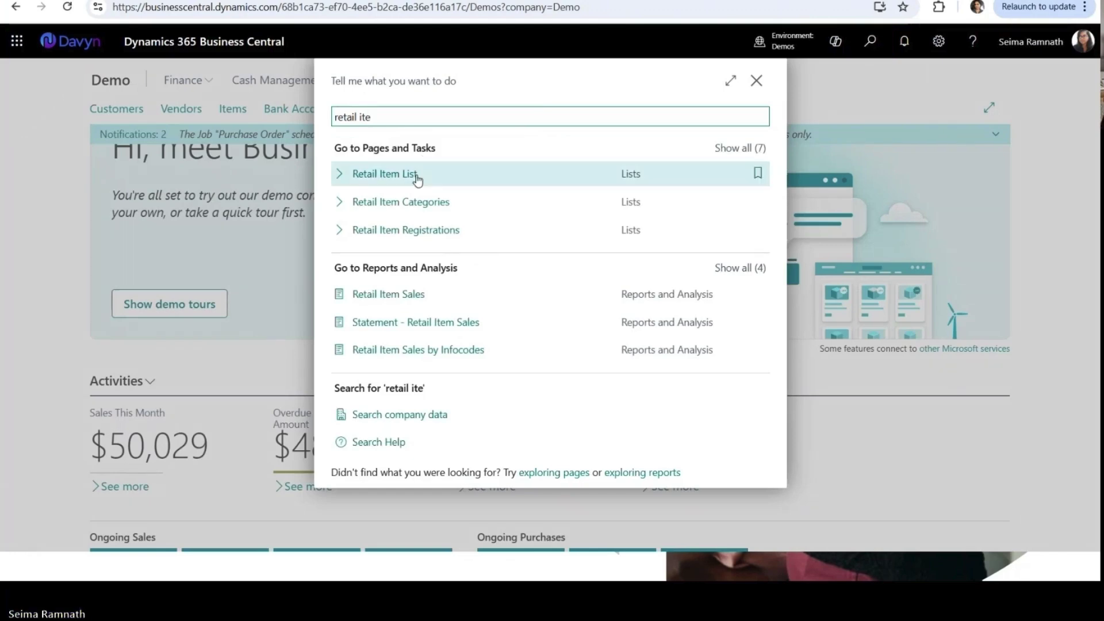
{"action": "left_click", "coordinate": [418, 179]}
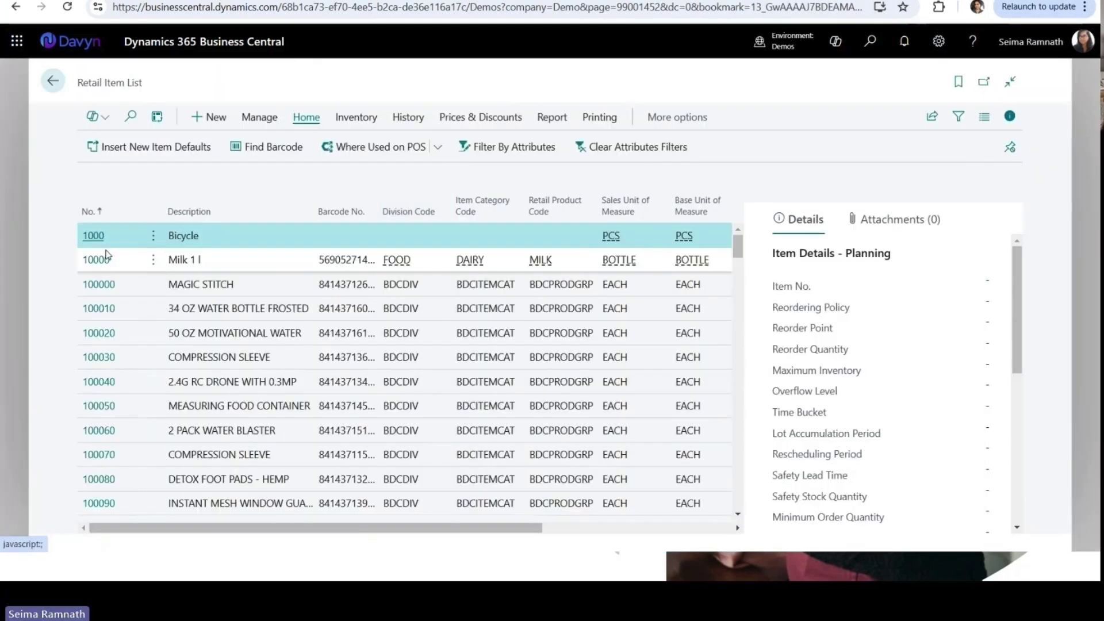
Open the Retail Item Card for 10000 Milk 1 l and its Master Data Units of Measure
{"action": "left_click", "coordinate": [106, 263]}
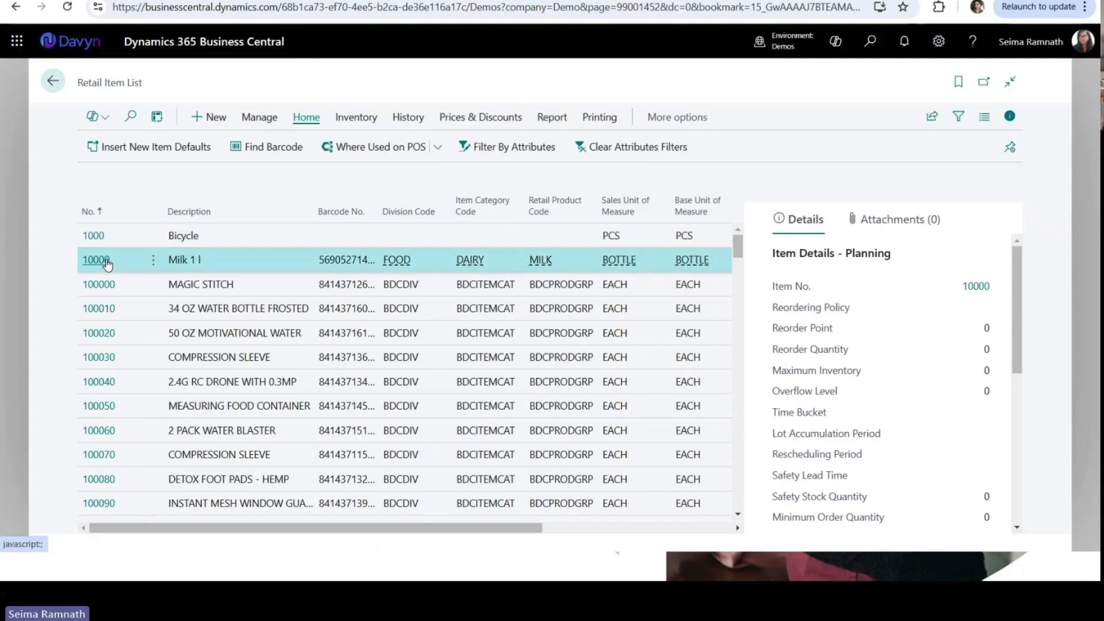
{"action": "left_click", "coordinate": [106, 261]}
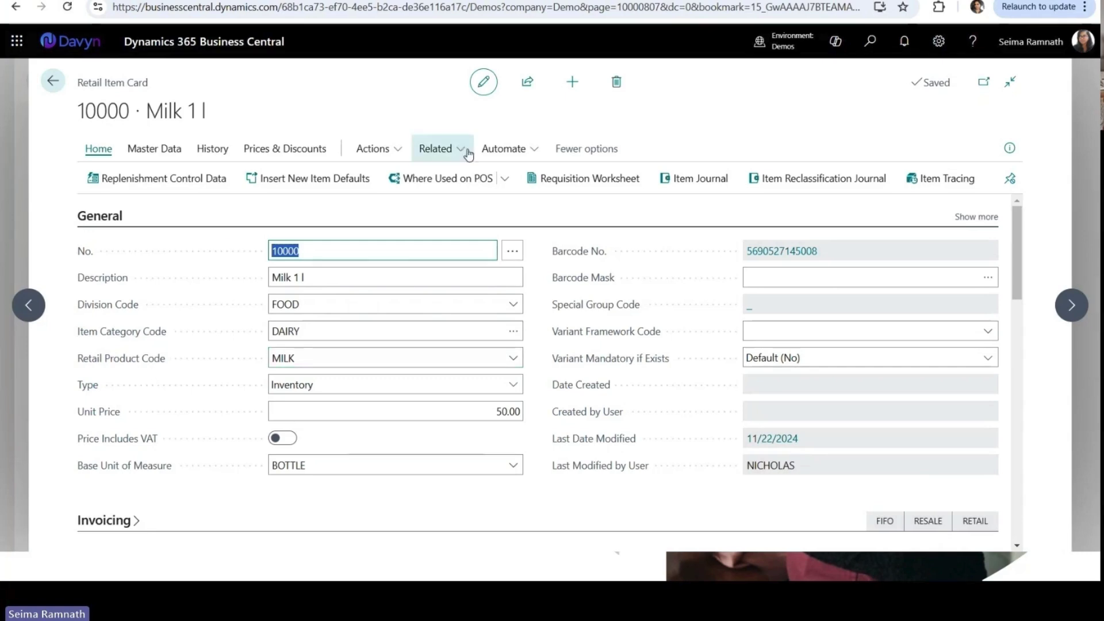
{"action": "left_click", "coordinate": [163, 149]}
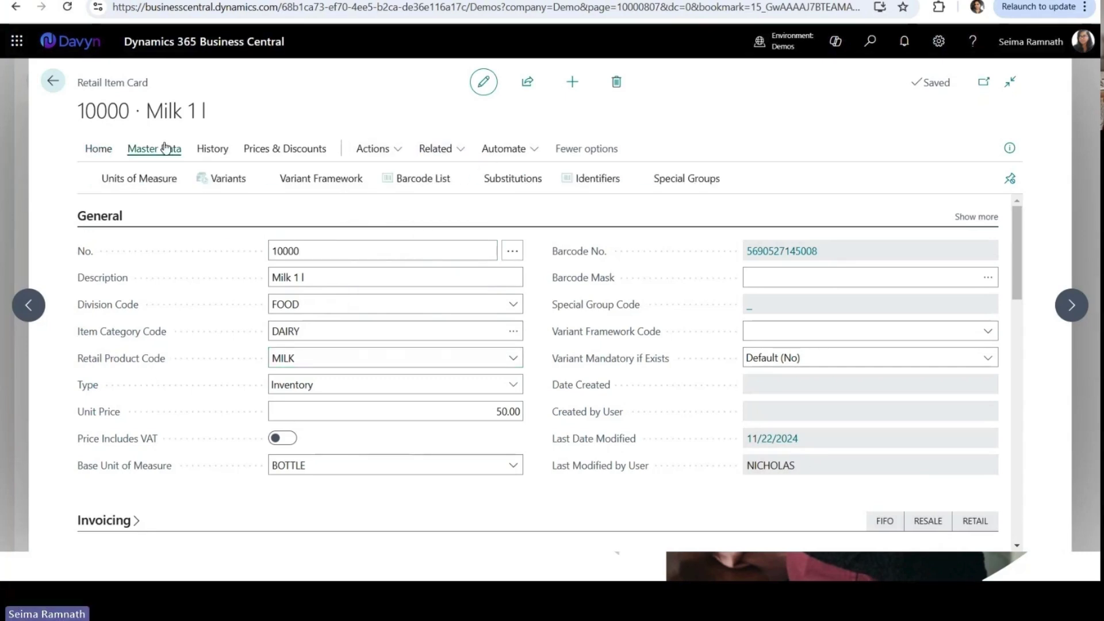
{"action": "left_click", "coordinate": [140, 179]}
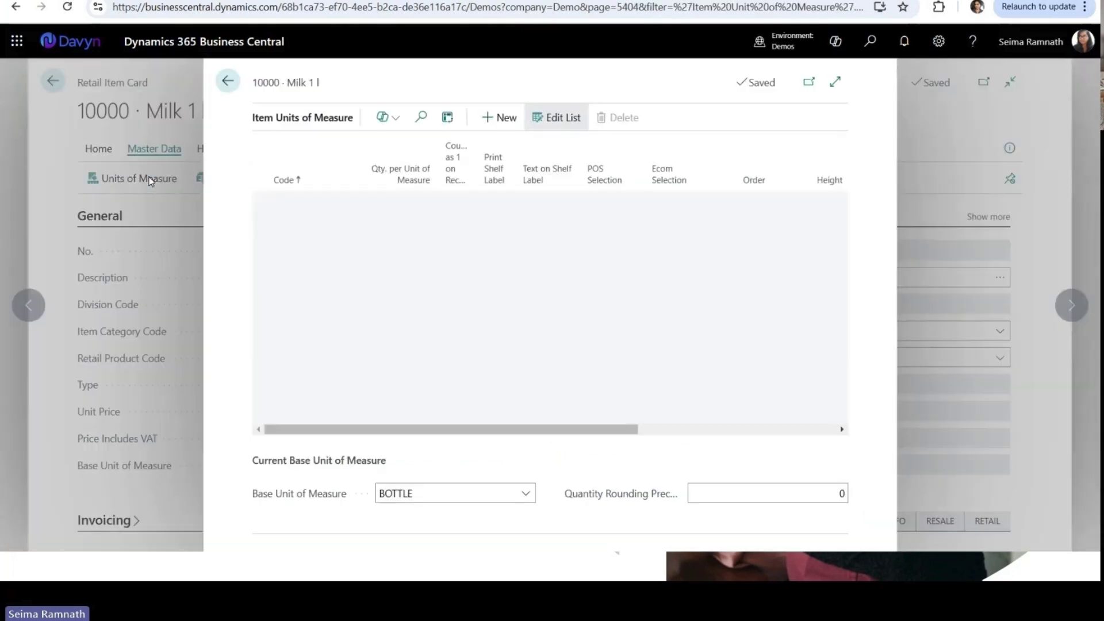
Check the BOTTLE Qty. per Unit of Measure, then return to the Milk 1 l item card
{"action": "left_click", "coordinate": [406, 205]}
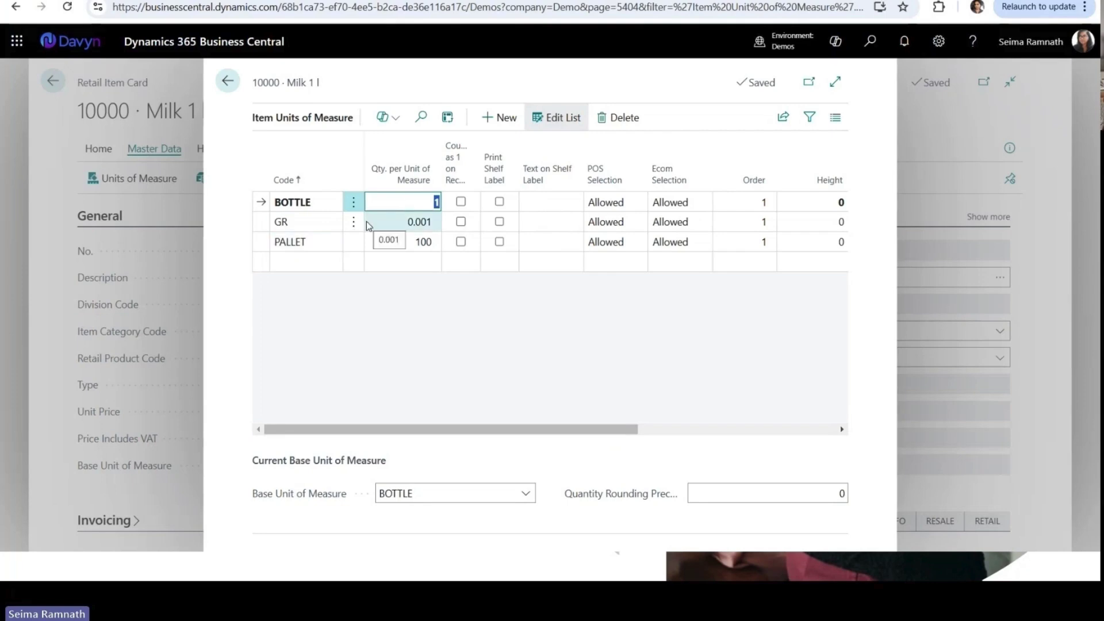
{"action": "left_click", "coordinate": [228, 91]}
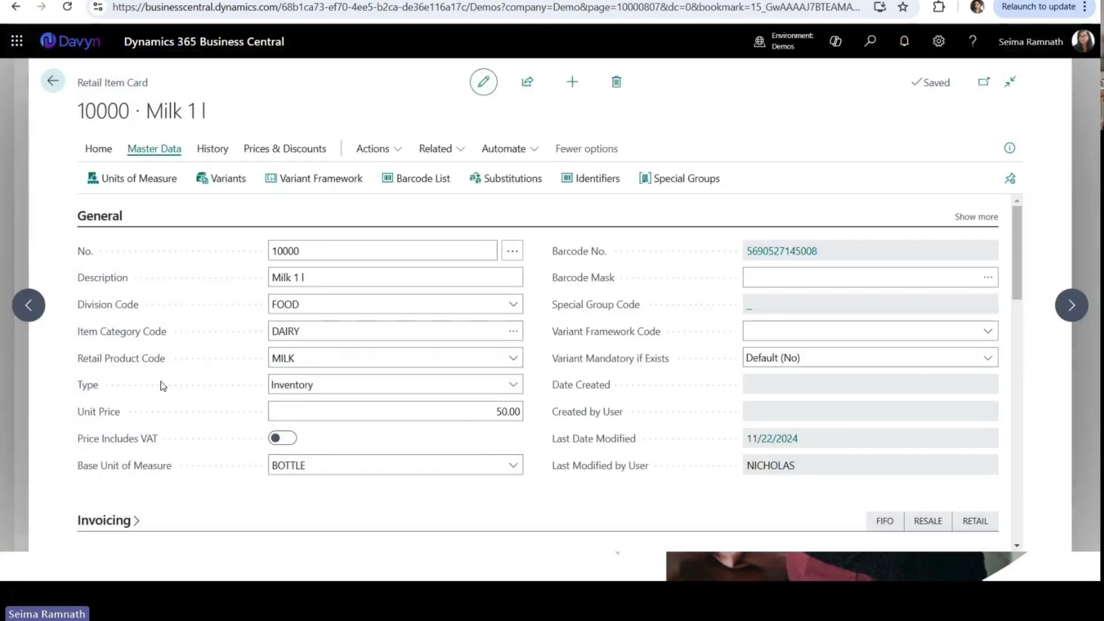
{"action": "scroll", "coordinate": [144, 375], "scroll_direction": "down", "scroll_amount": 2}
{"action": "left_click", "coordinate": [415, 394]}
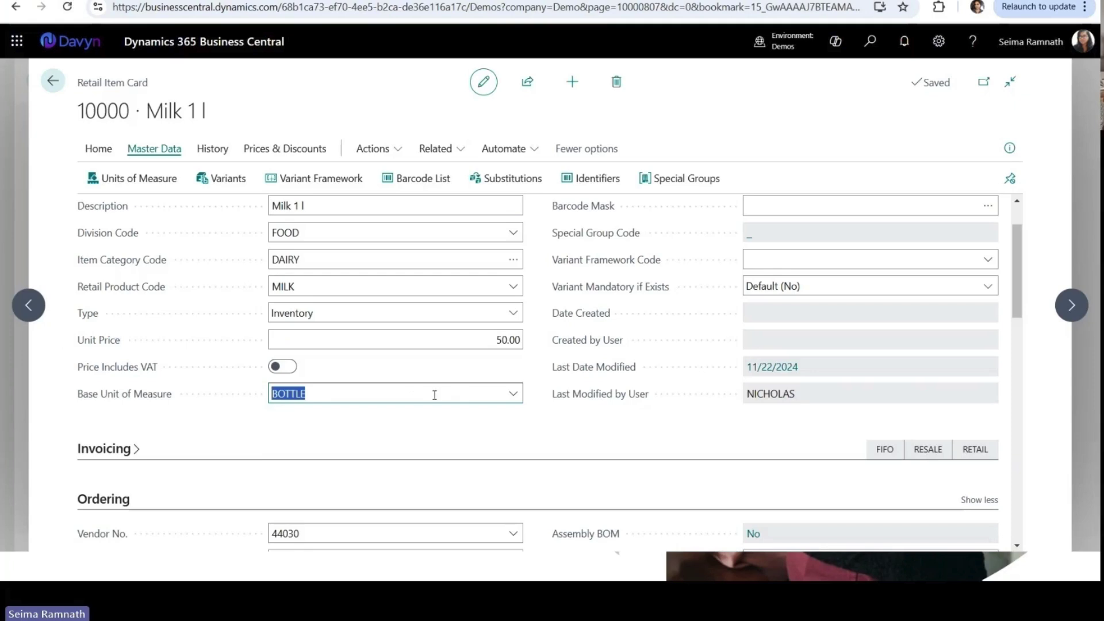
{"action": "scroll", "coordinate": [455, 395], "scroll_direction": "down", "scroll_amount": 4}
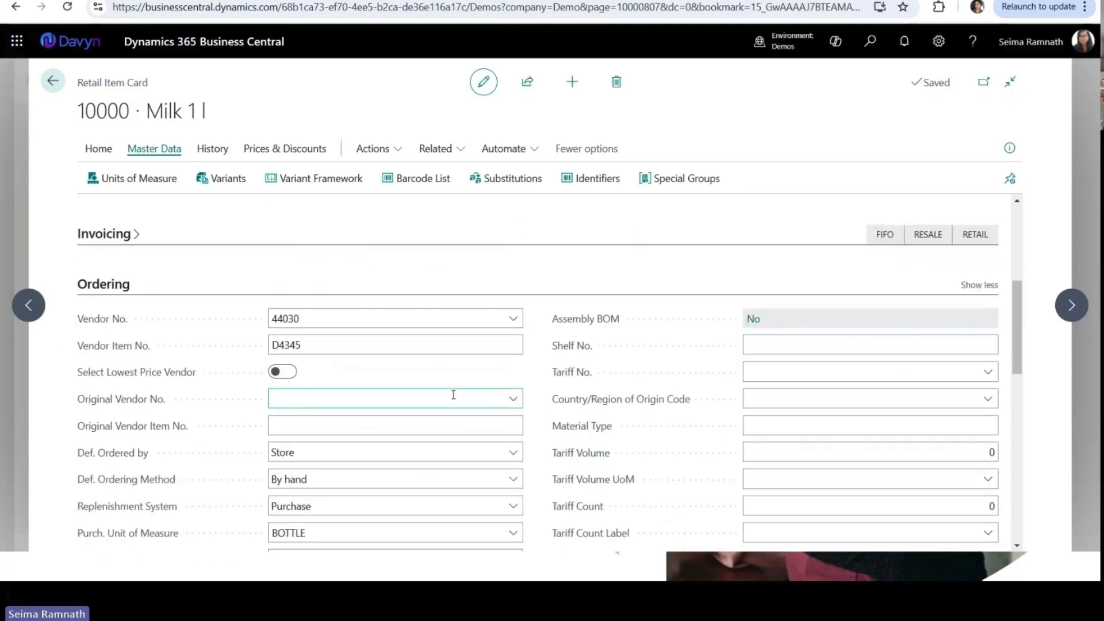
{"action": "scroll", "coordinate": [454, 395], "scroll_direction": "down", "scroll_amount": 3}
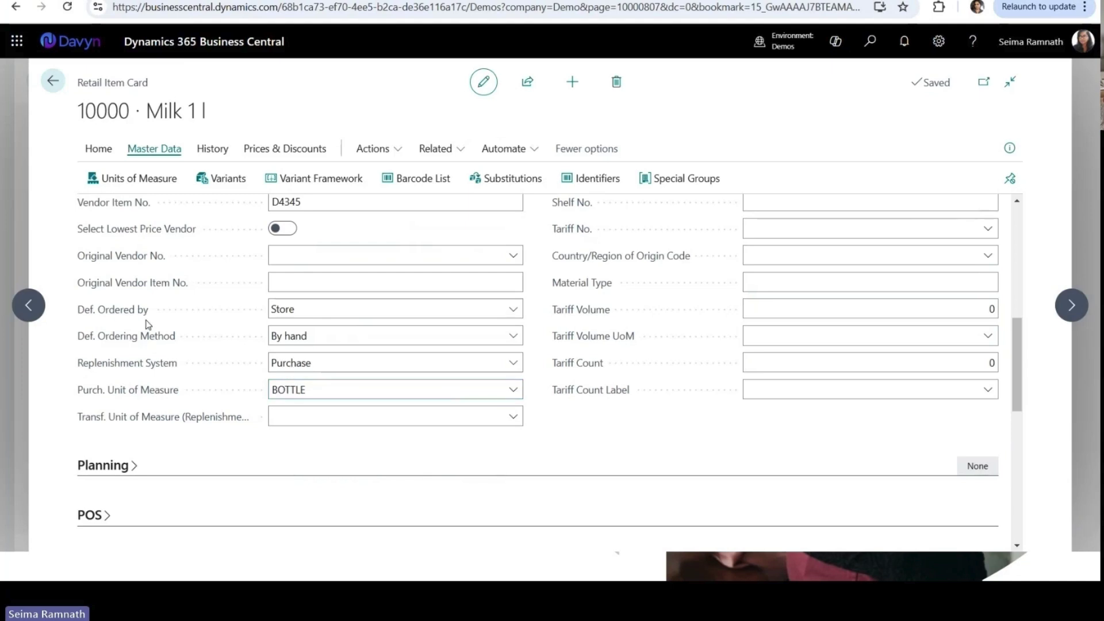
{"action": "left_click", "coordinate": [374, 316]}
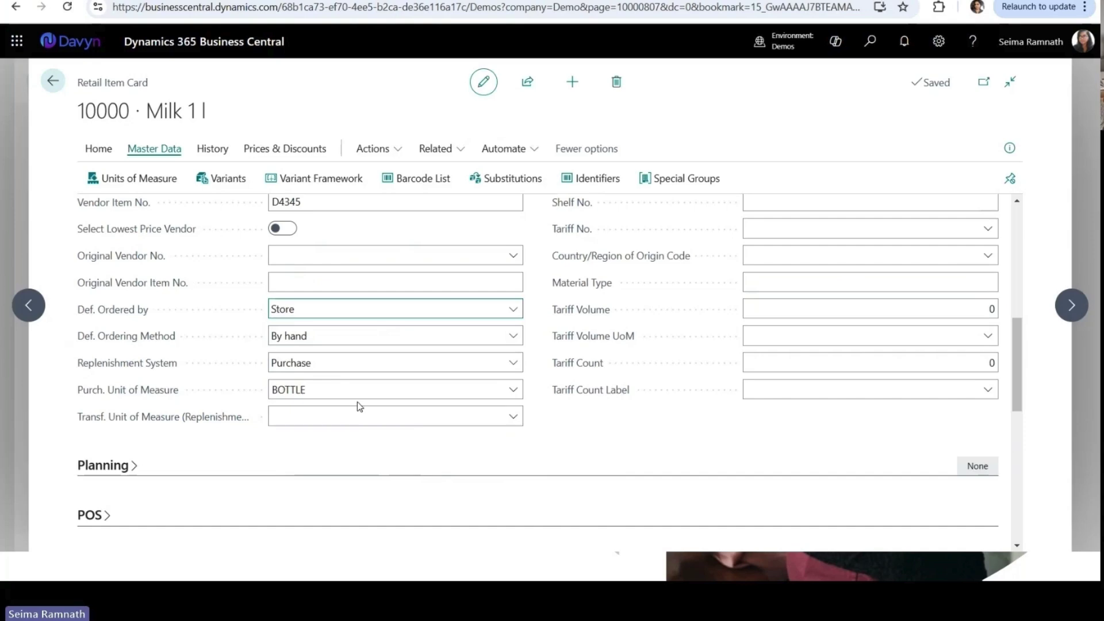
{"action": "scroll", "coordinate": [641, 412], "scroll_direction": "up", "scroll_amount": 2}
{"action": "scroll", "coordinate": [541, 414], "scroll_direction": "down", "scroll_amount": 6}
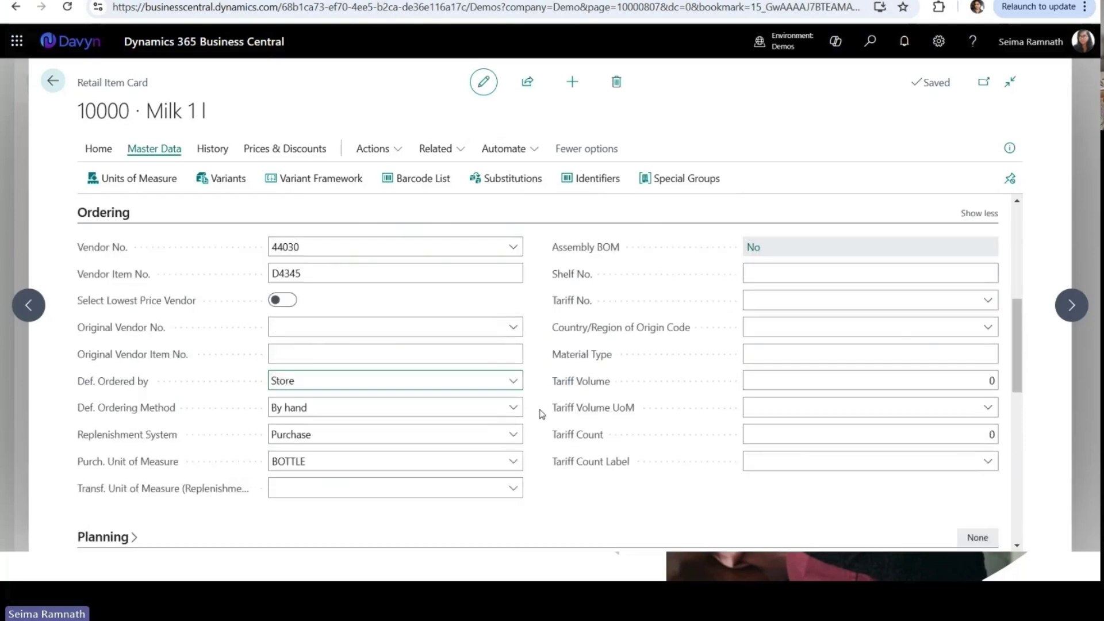
{"action": "mouse_move", "coordinate": [161, 349]}
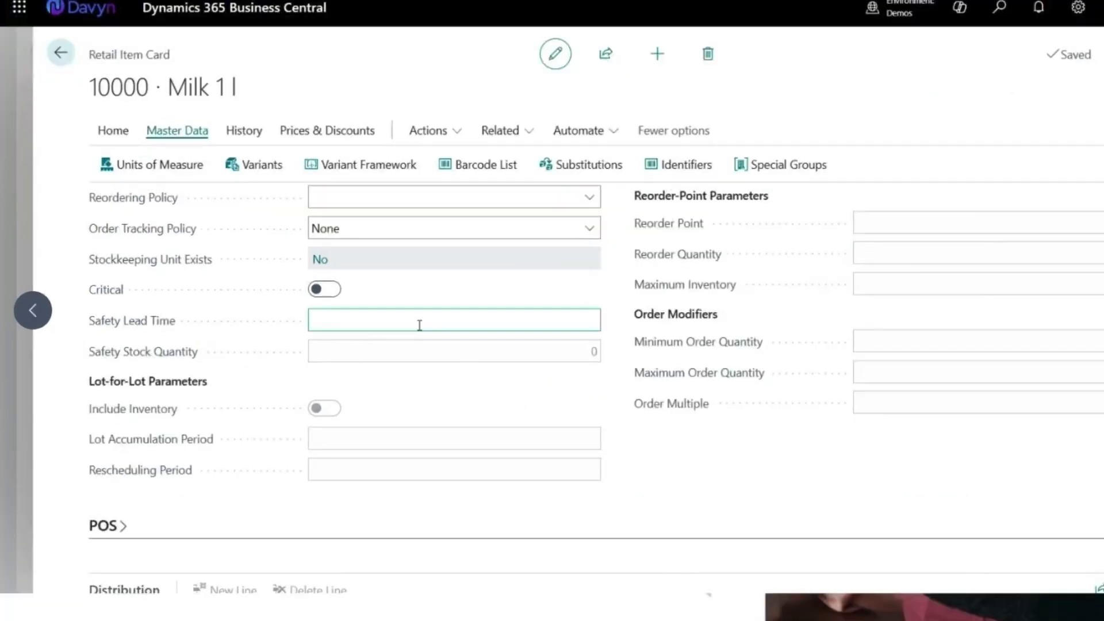
{"action": "scroll", "coordinate": [619, 411], "scroll_direction": "up", "scroll_amount": 2}
{"action": "left_click", "coordinate": [389, 406]}
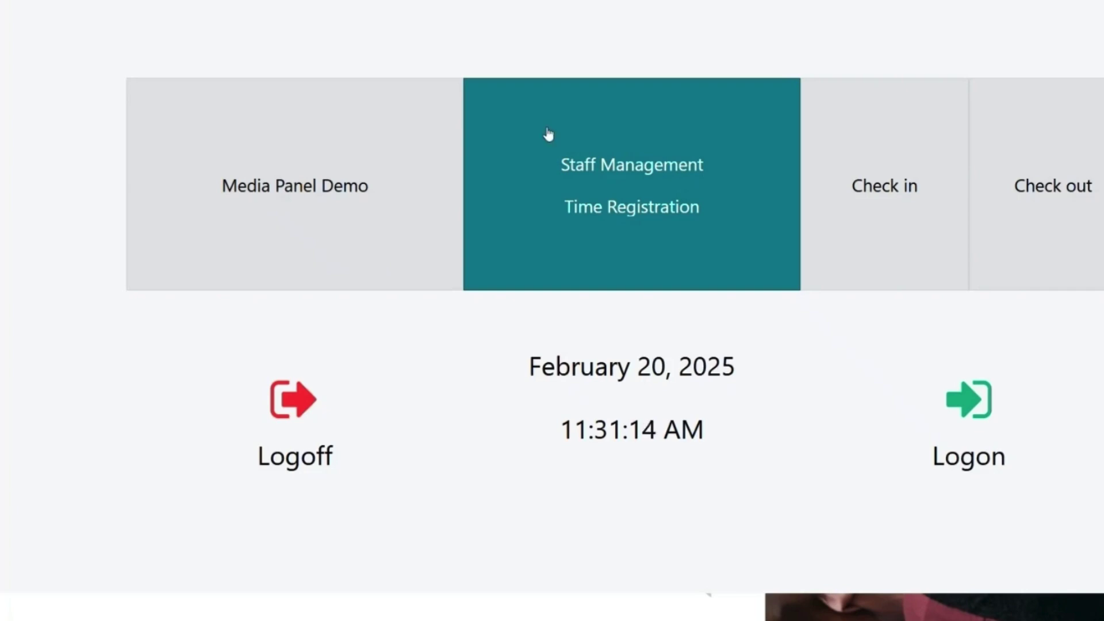
Try the store preset staff IDs, including Supermarket, on the logon form, then reopen the login form
{"action": "left_click", "coordinate": [1001, 426]}
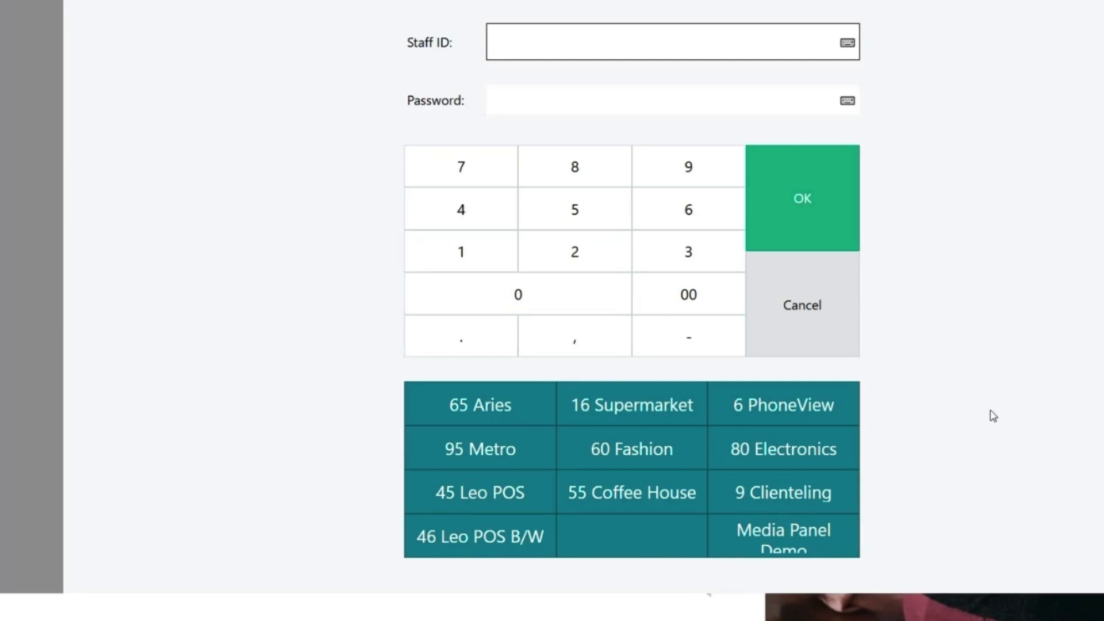
{"action": "left_click", "coordinate": [506, 496]}
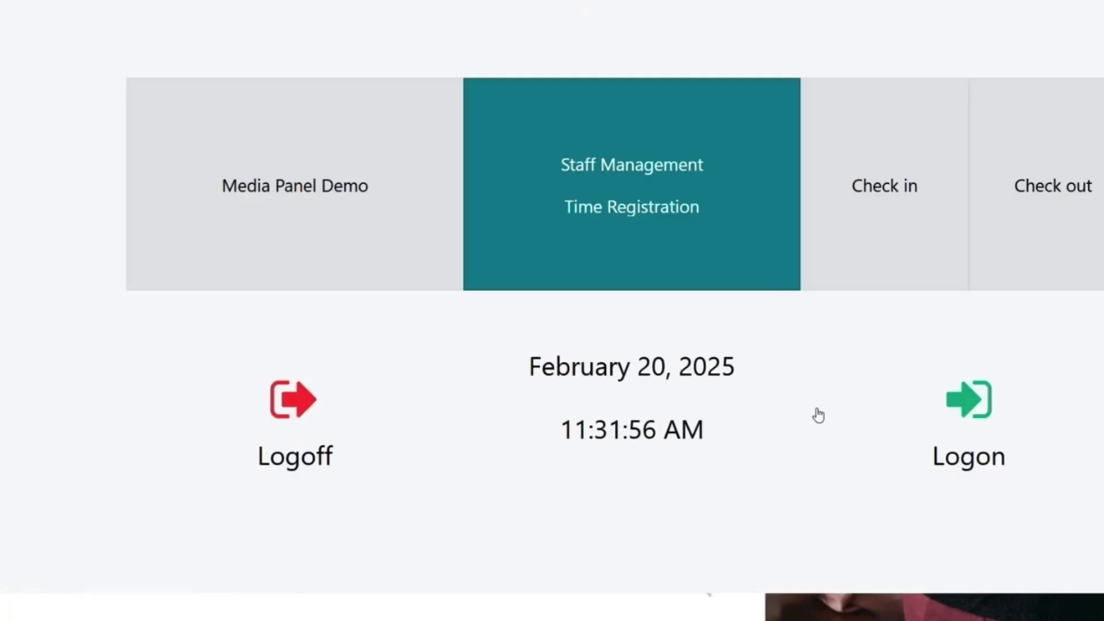
{"action": "left_click", "coordinate": [970, 411]}
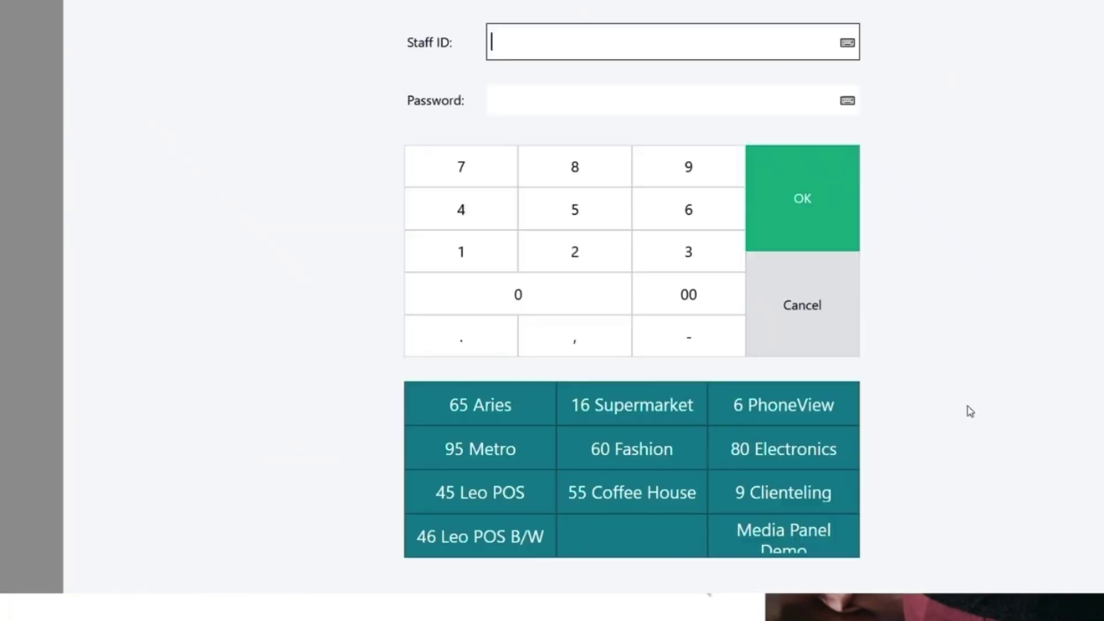
{"action": "left_click", "coordinate": [628, 407]}
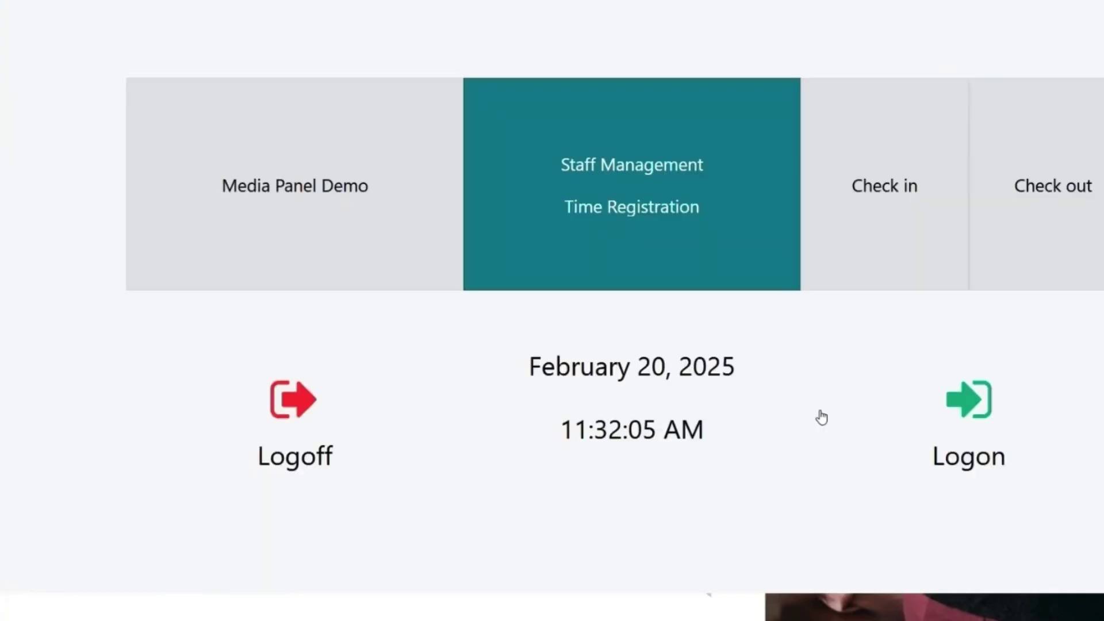
{"action": "left_click", "coordinate": [964, 412]}
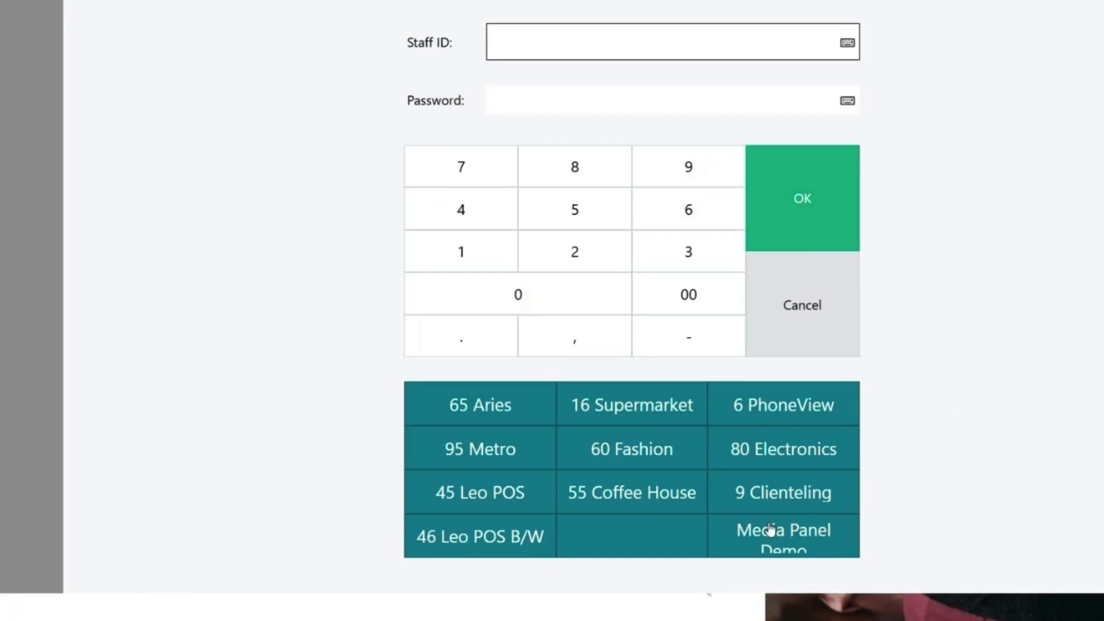
Log in with the Clienteling preset, log off, then log back in to an empty 0.00 sale
{"action": "left_click", "coordinate": [779, 488]}
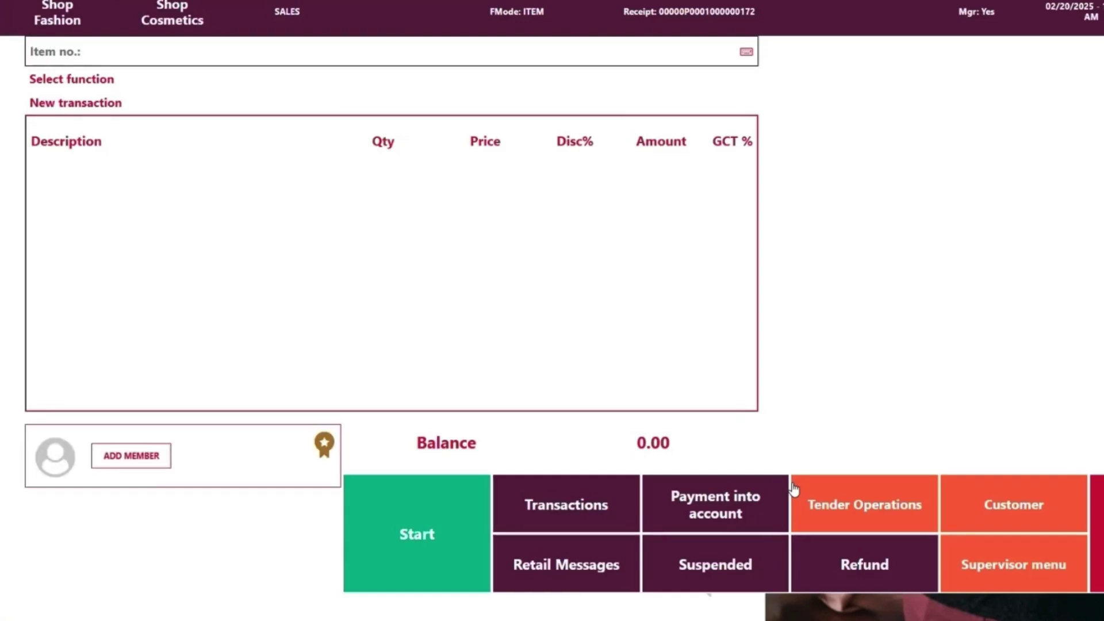
{"action": "left_click", "coordinate": [794, 490]}
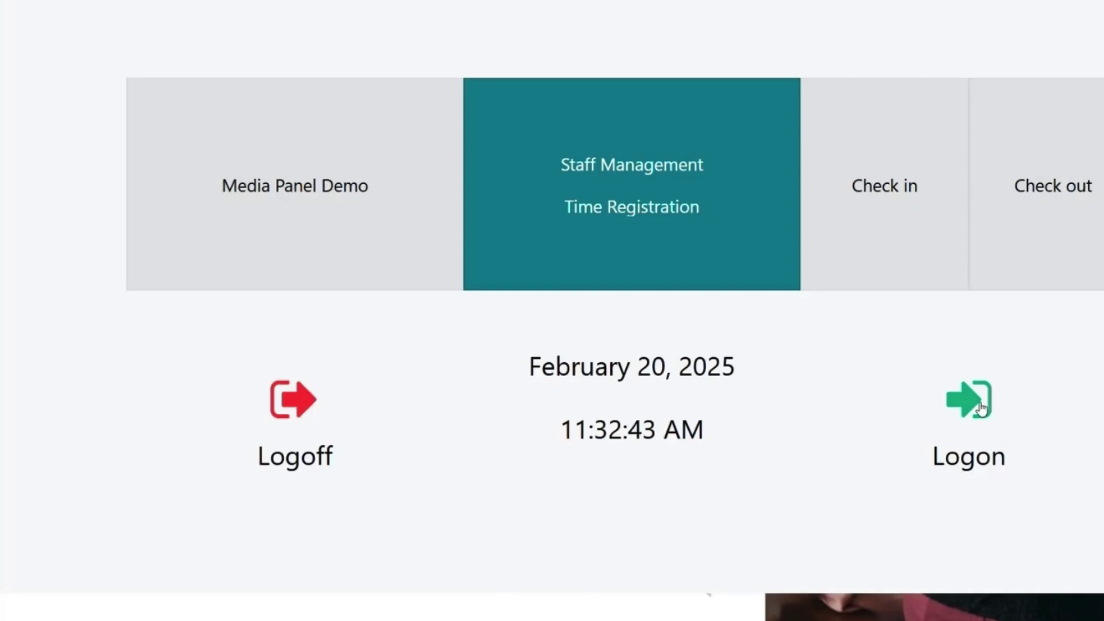
{"action": "left_click", "coordinate": [969, 411]}
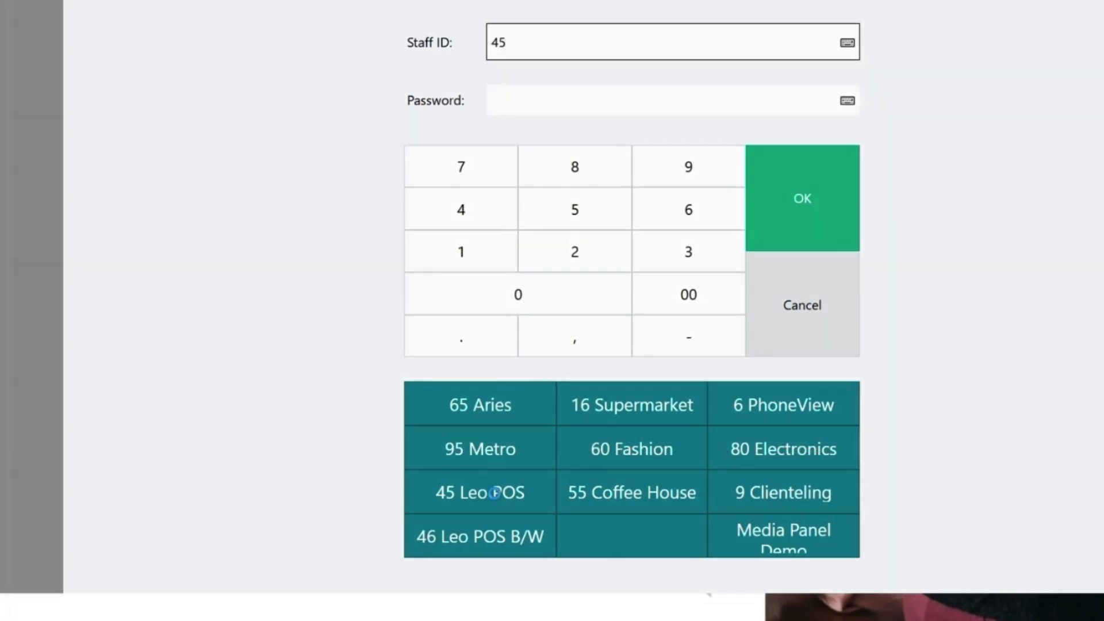
{"action": "left_click", "coordinate": [494, 493]}
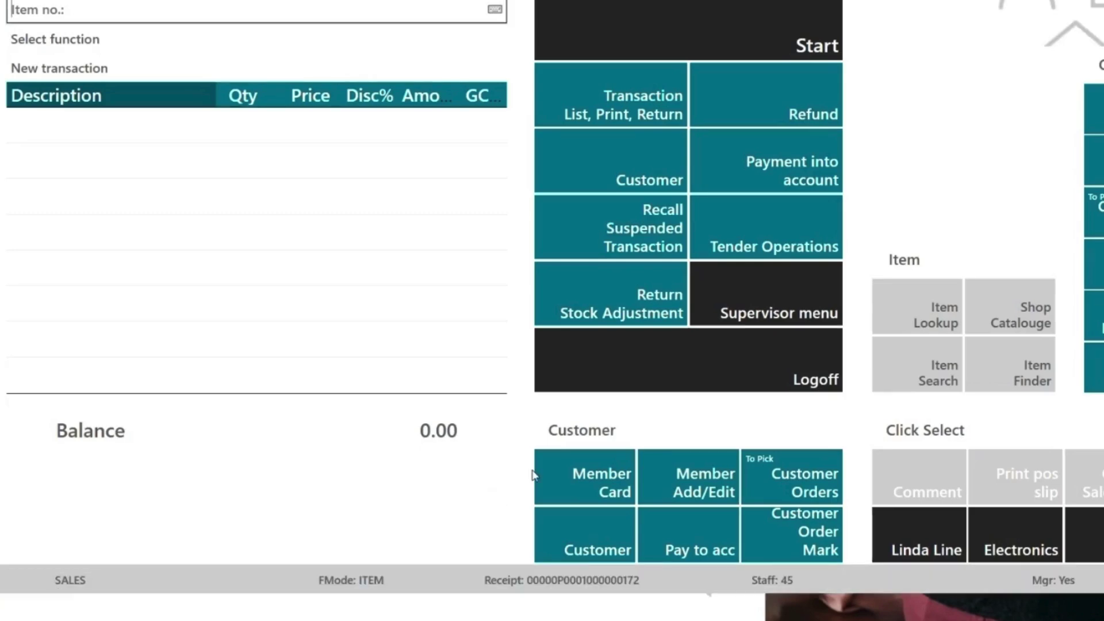